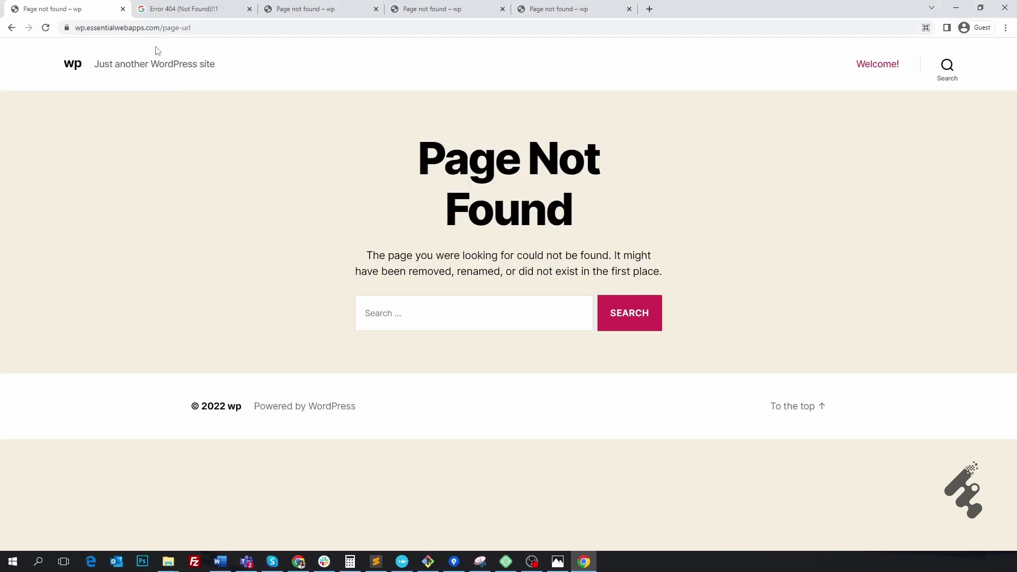
Highlight the domain and page-url parts of the address, then view Google's 404 page for comparison
left_click_drag(162, 29, 21, 31)
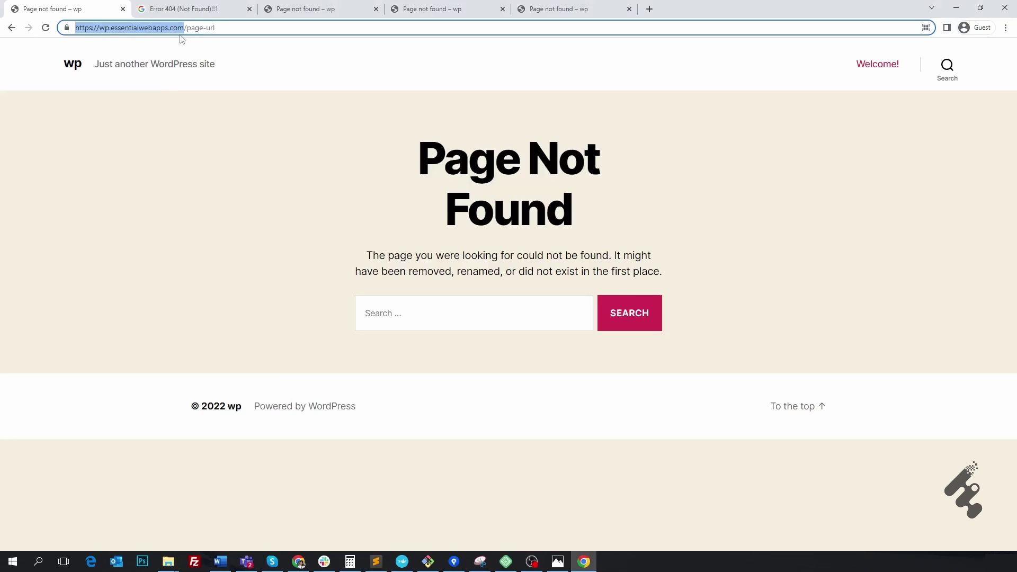
left_click_drag(186, 29, 234, 32)
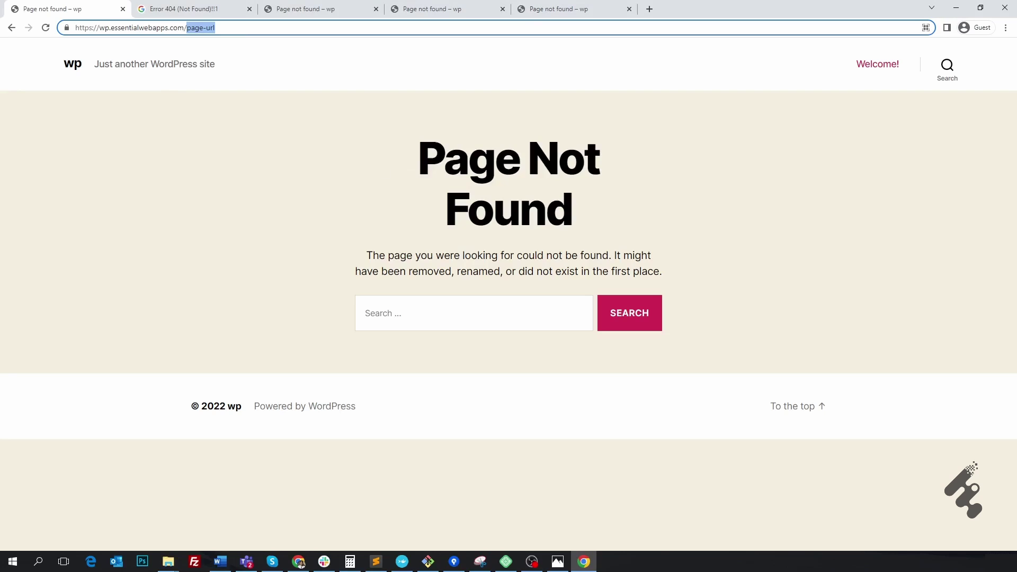
triple_click(592, 218)
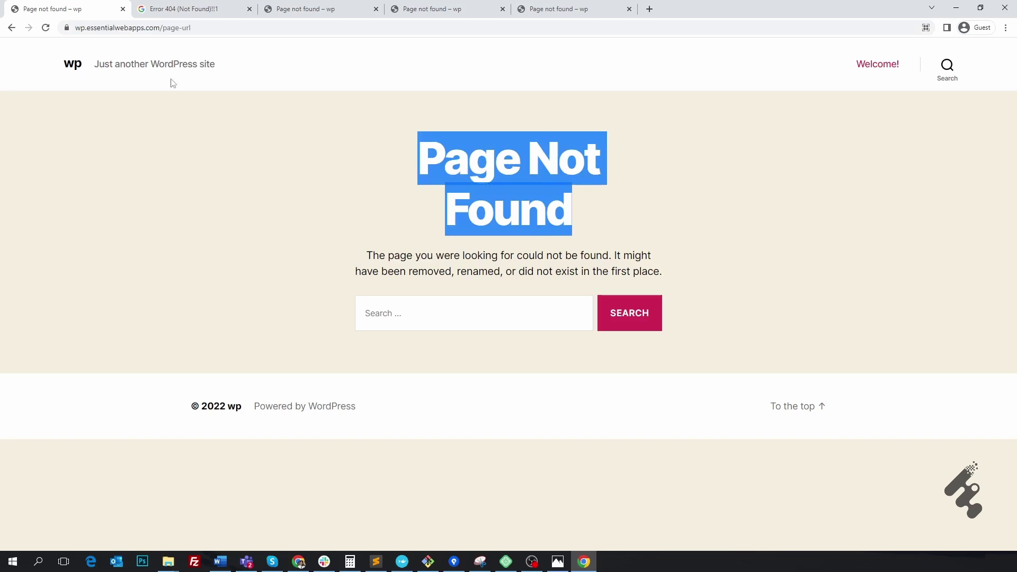
left_click_drag(166, 28, 215, 29)
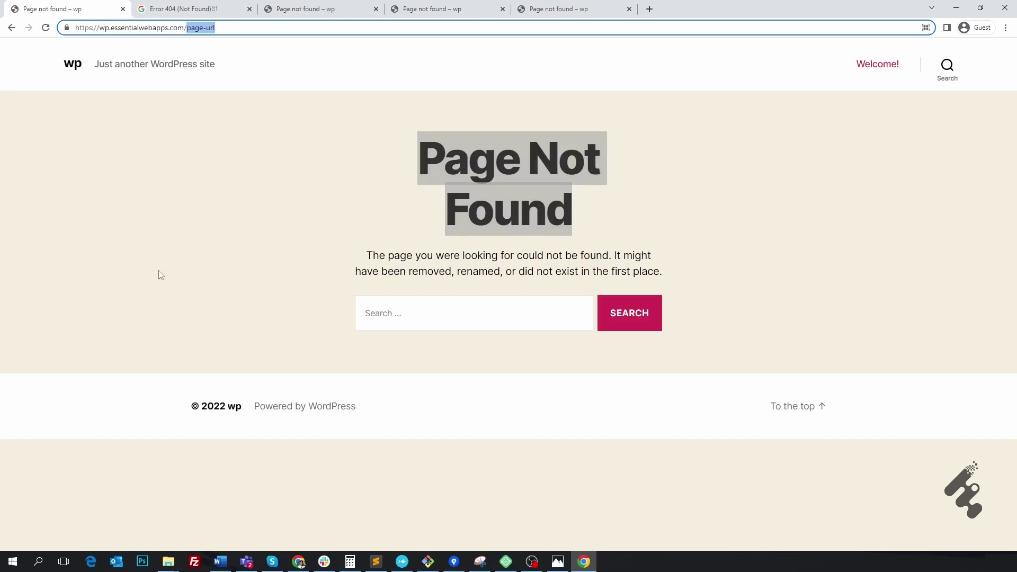
left_click(190, 10)
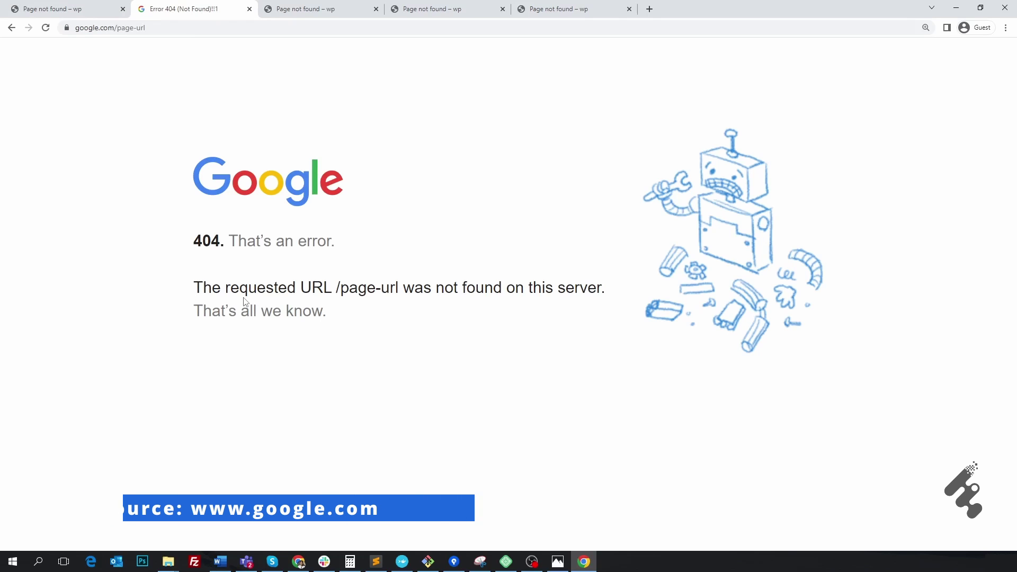
Return to the WordPress site's Page Not Found page for /page-url
left_click(95, 11)
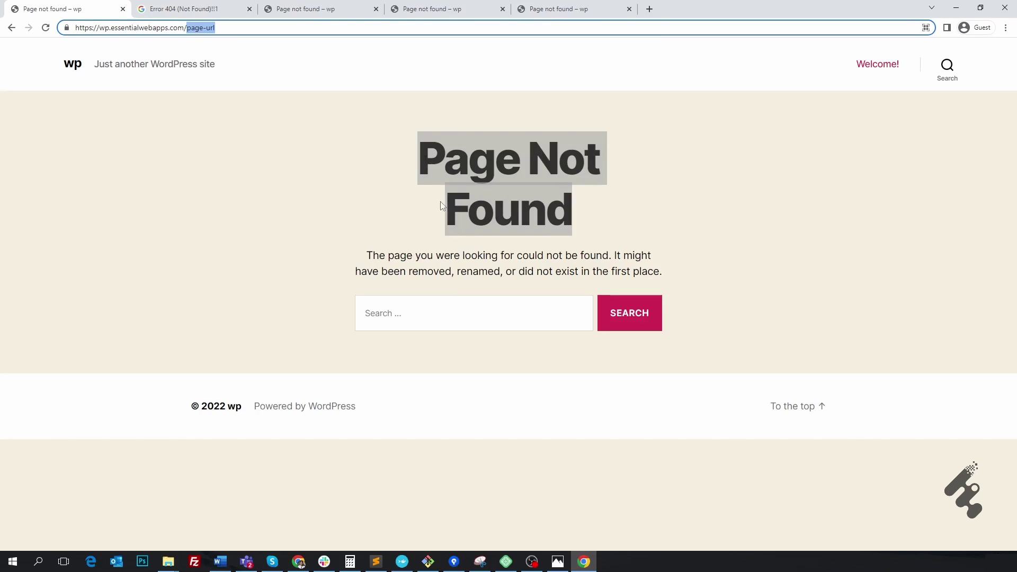
Review the 404 pages for the missing test.jpg, test.css and test.js files, highlighting each address
left_click(361, 206)
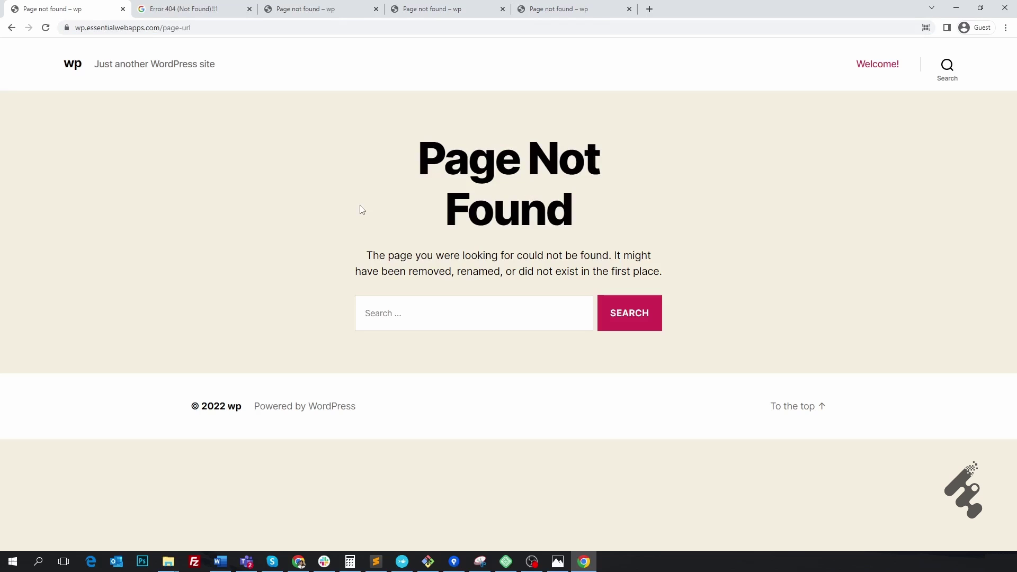
left_click(296, 8)
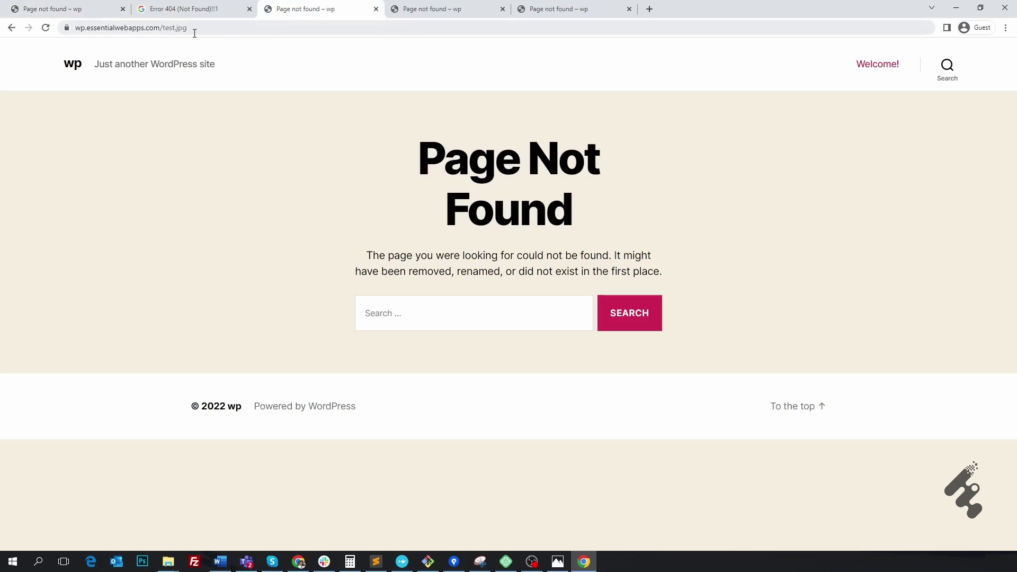
left_click(194, 28)
left_click(427, 9)
left_click(204, 28)
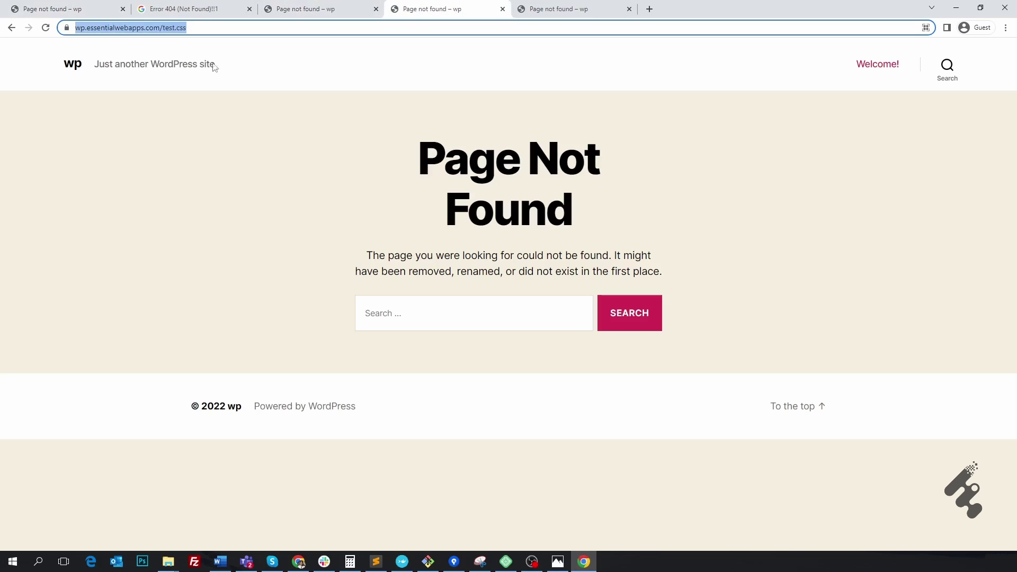
left_click(572, 9)
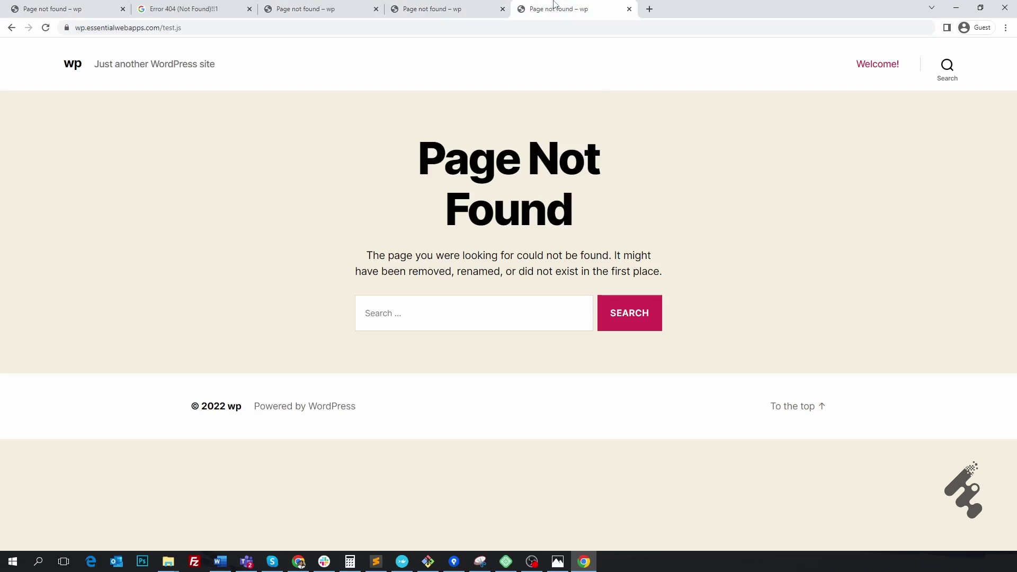
left_click(190, 30)
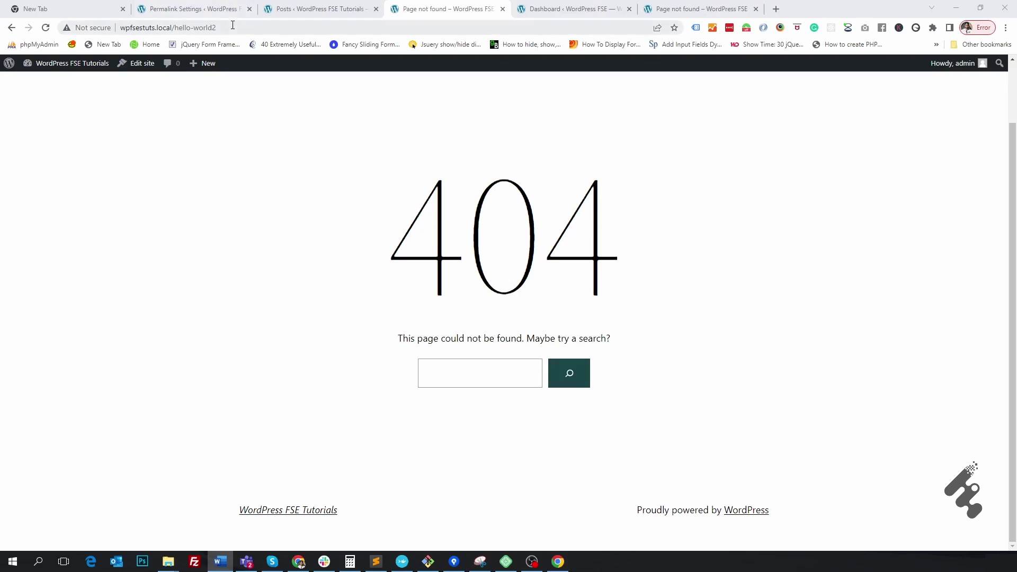
Check the Hello world! post in the posts list, then view the /test 404 page
key("alt+Tab")
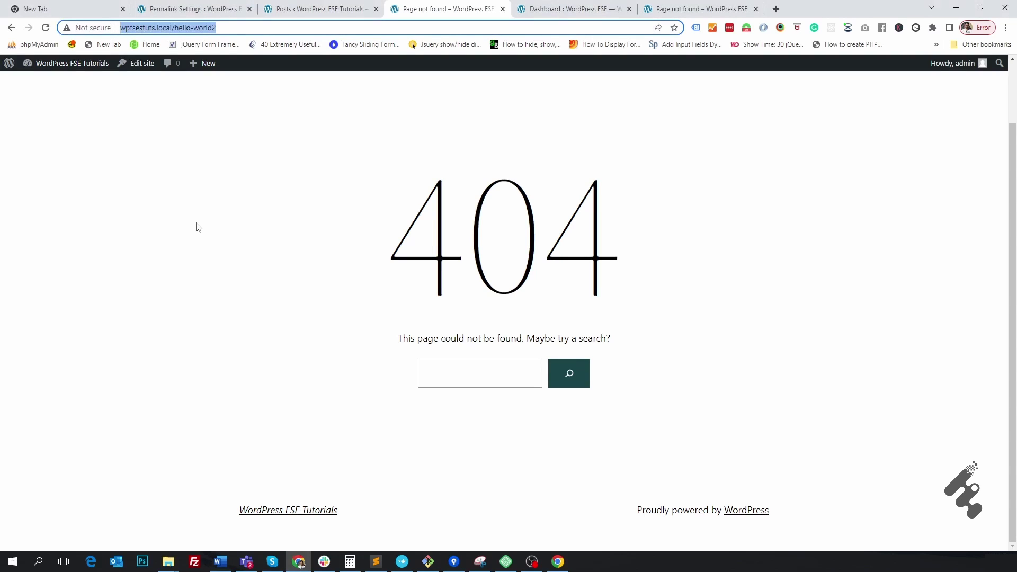
left_click(325, 8)
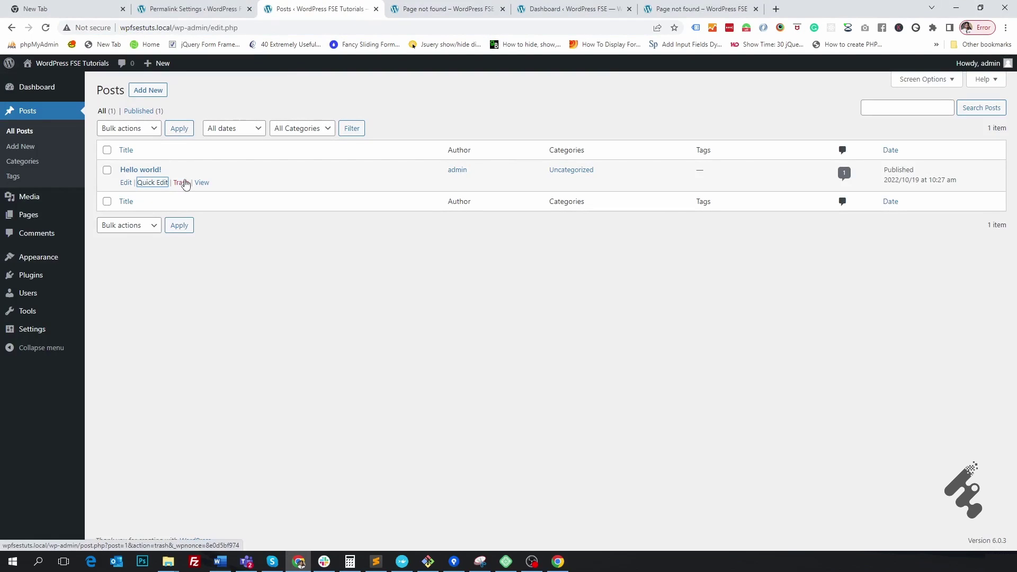
left_click(155, 184)
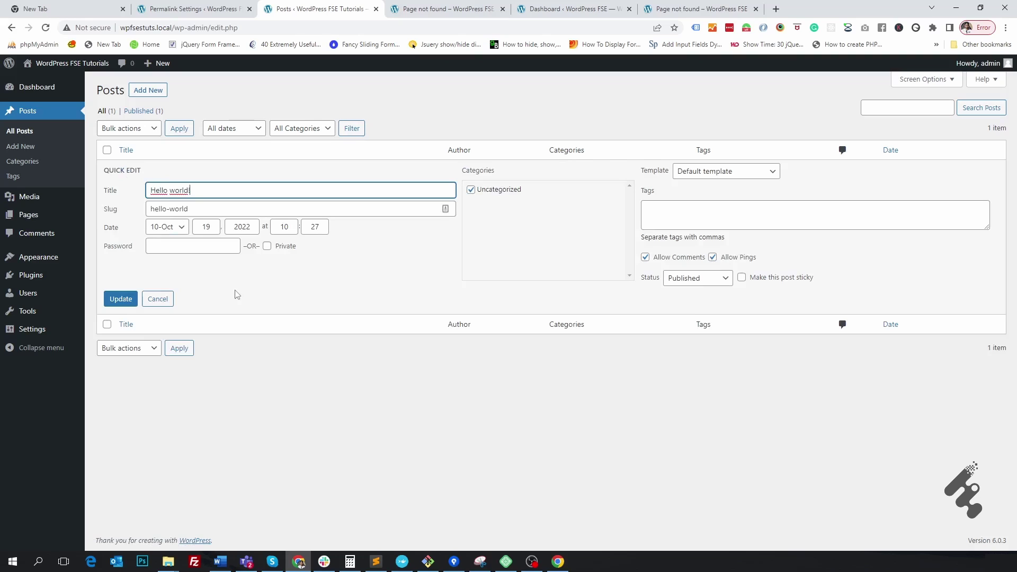
left_click(440, 9)
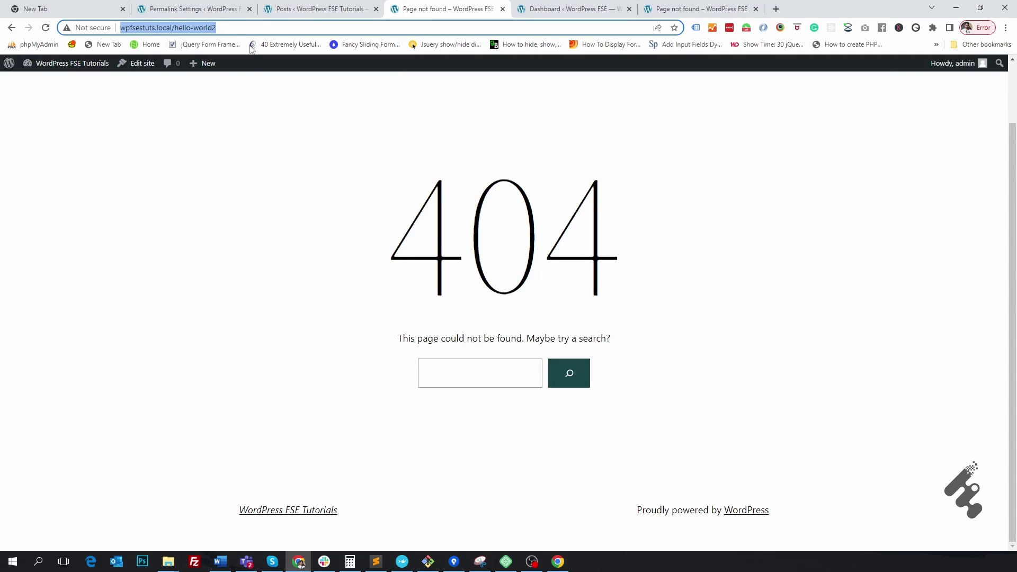
left_click(220, 8)
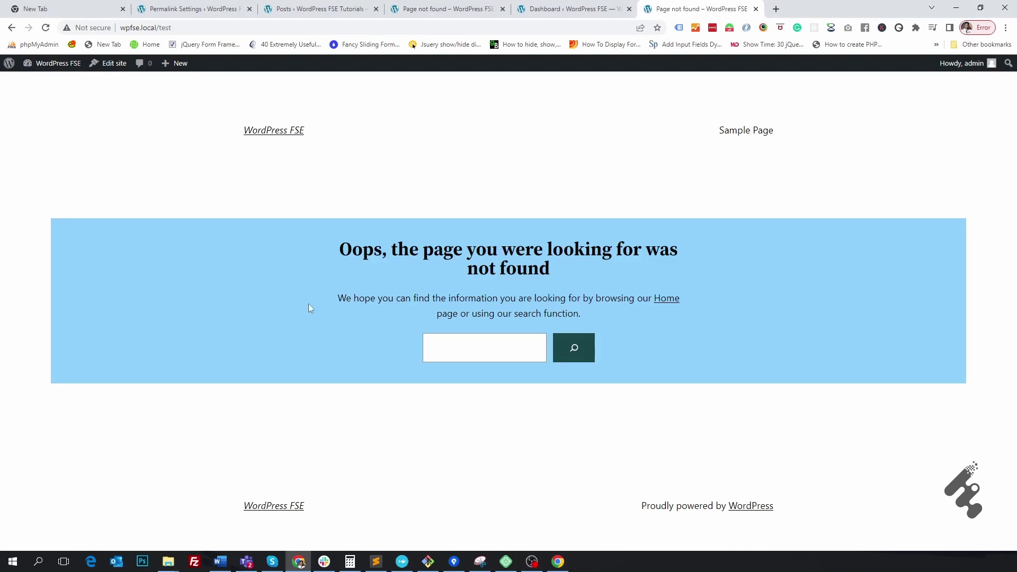
Highlight the blue page's Oops heading and message text, then deselect it
left_click_drag(337, 249, 629, 320)
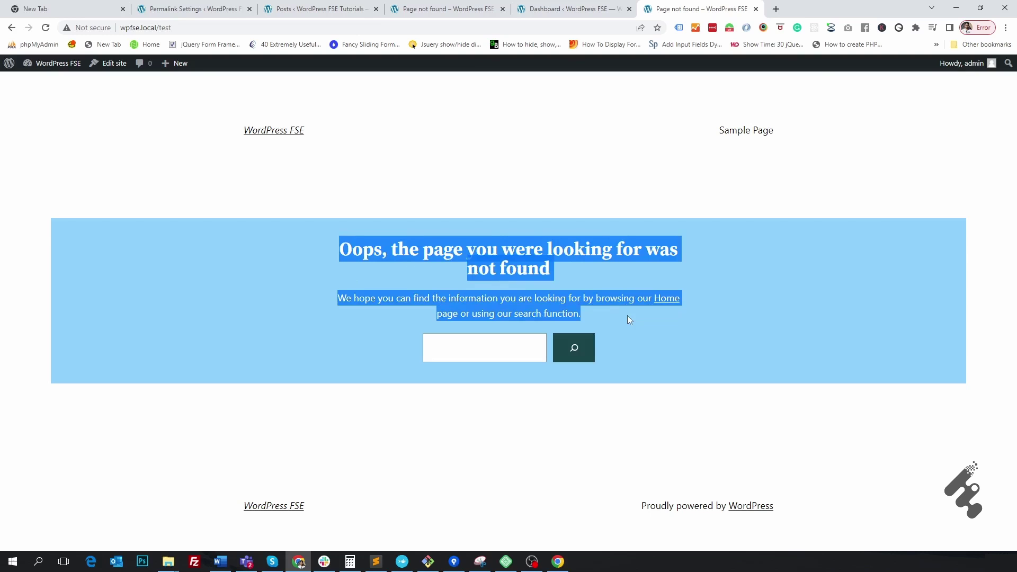
left_click(650, 332)
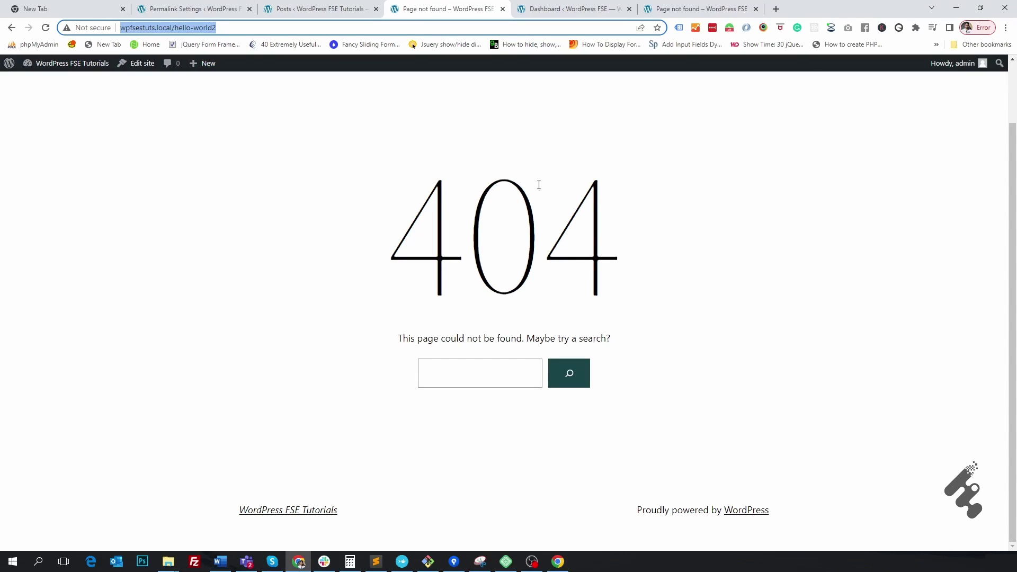
Compare the default 404 heading with the blue page's Oops heading and message
left_click_drag(457, 174, 491, 236)
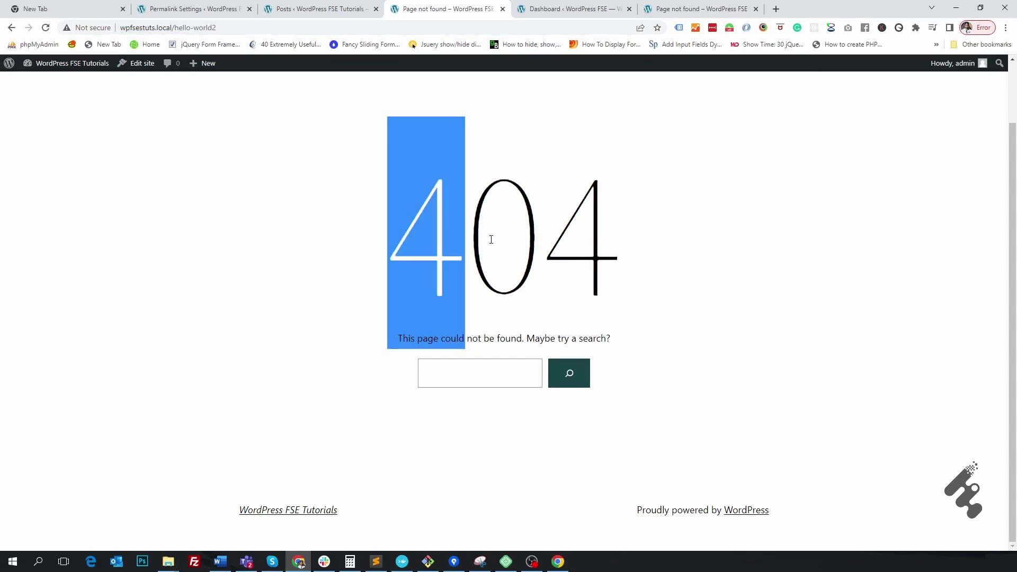
left_click(573, 283)
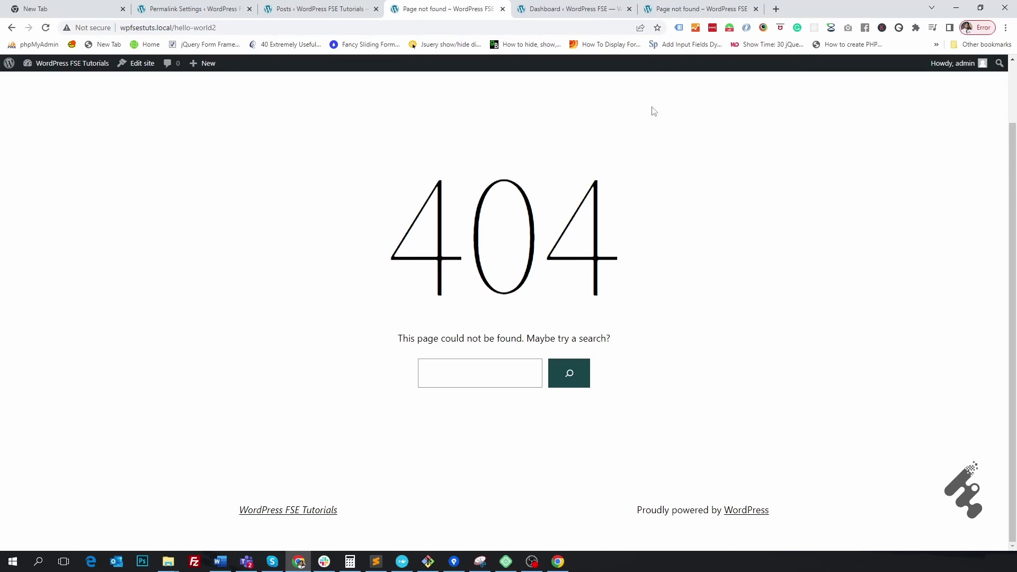
left_click(678, 6)
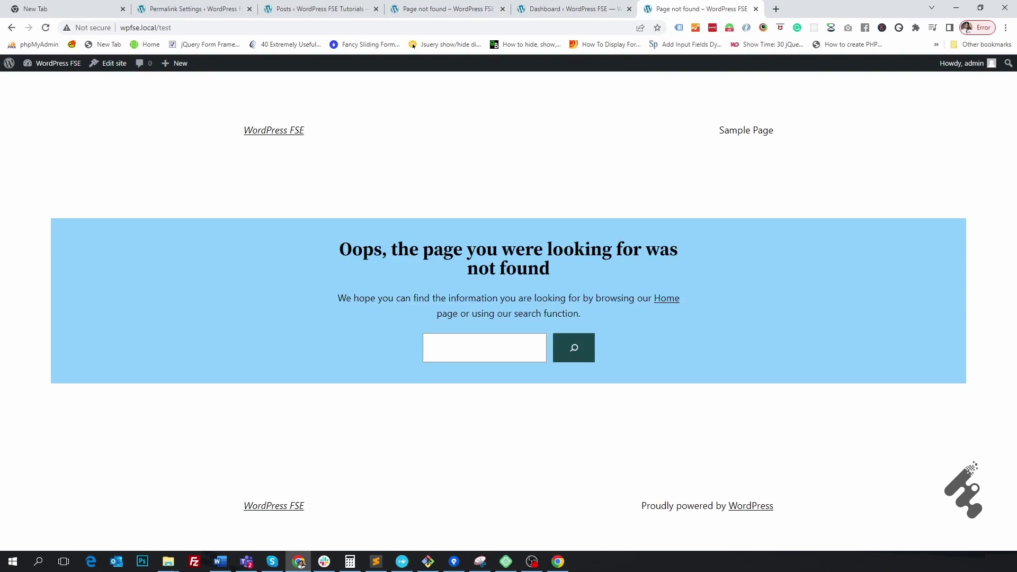
left_click_drag(349, 265, 673, 330)
left_click_drag(340, 248, 581, 341)
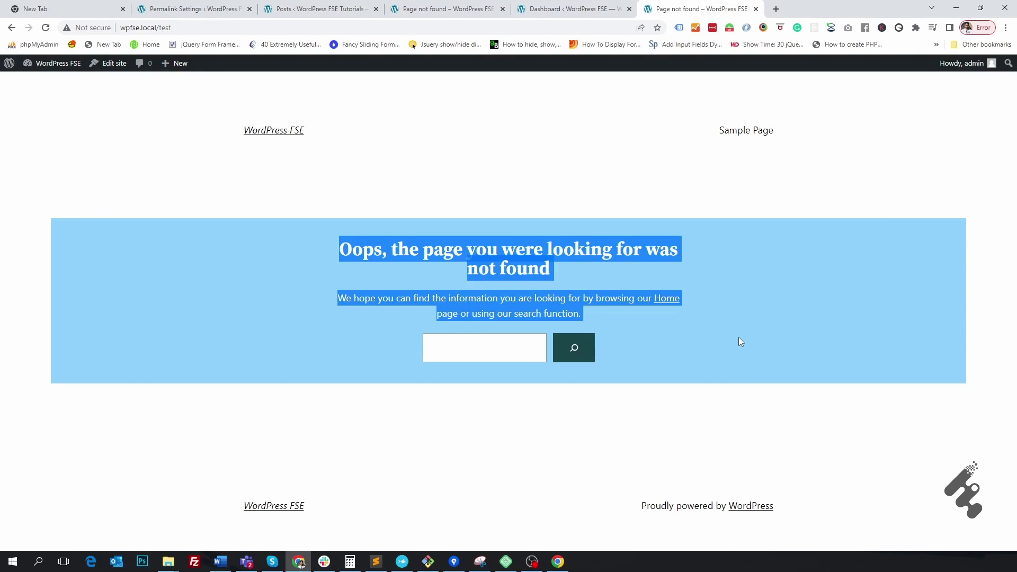
left_click(641, 326)
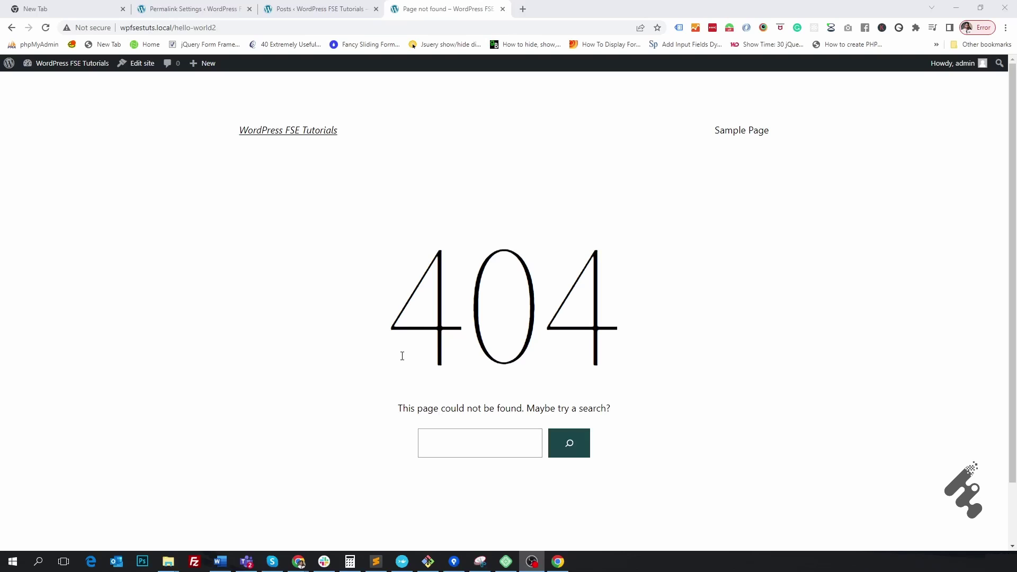
mouse_move(299, 561)
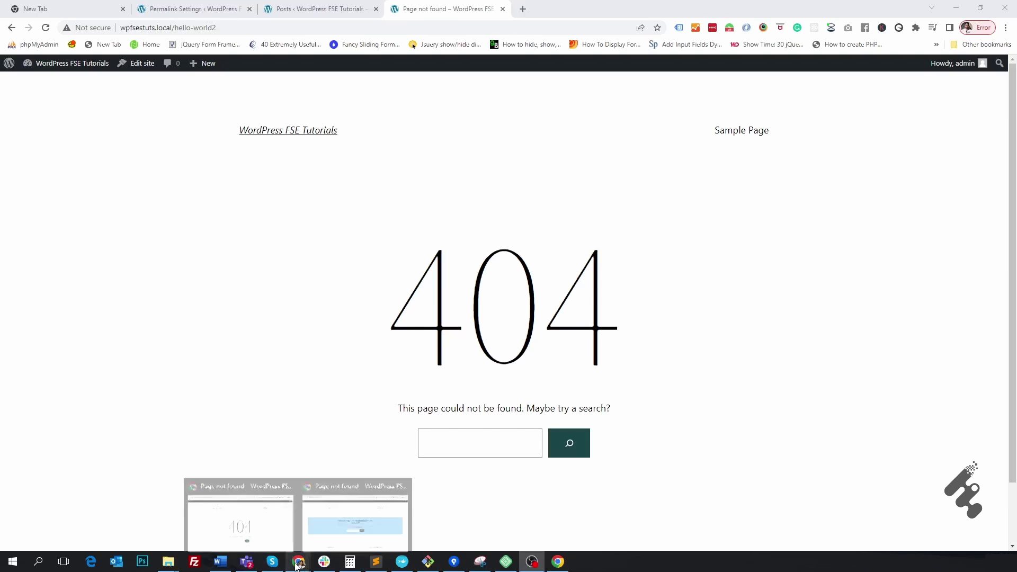
left_click(349, 518)
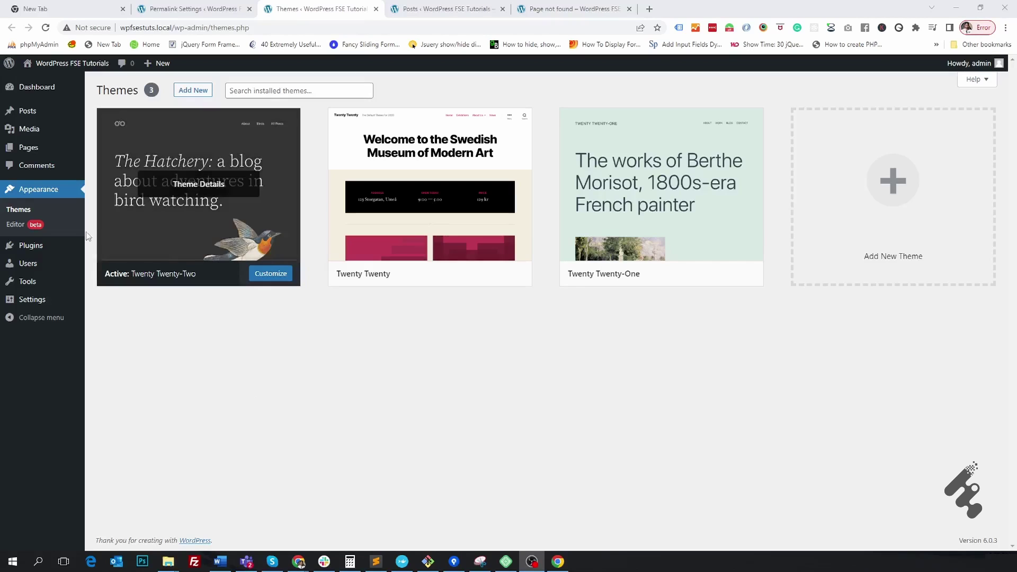
Open the Site Editor, browse all templates and open the 404 template
left_click(24, 227)
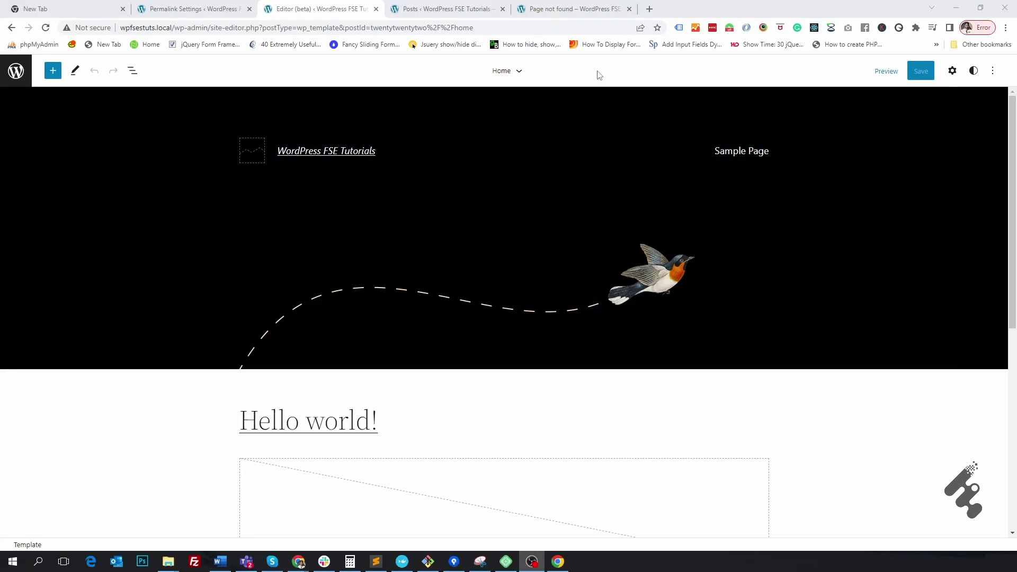
left_click(518, 72)
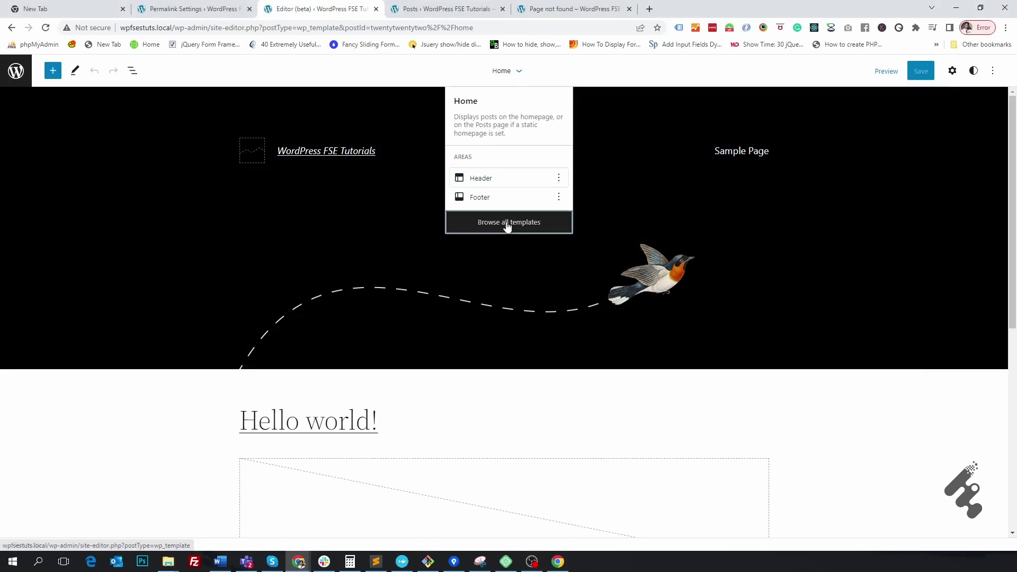
left_click(506, 225)
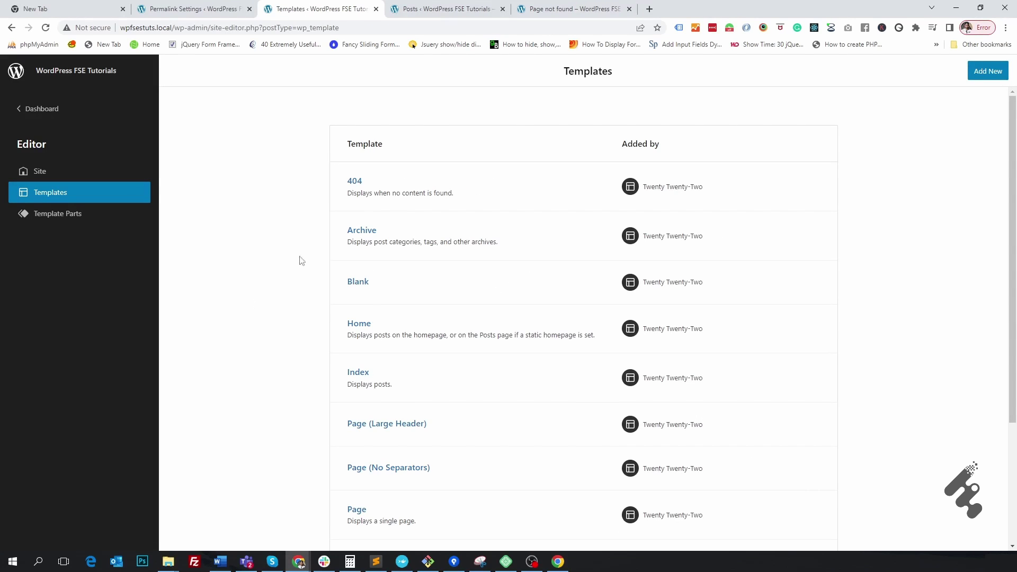
left_click(355, 185)
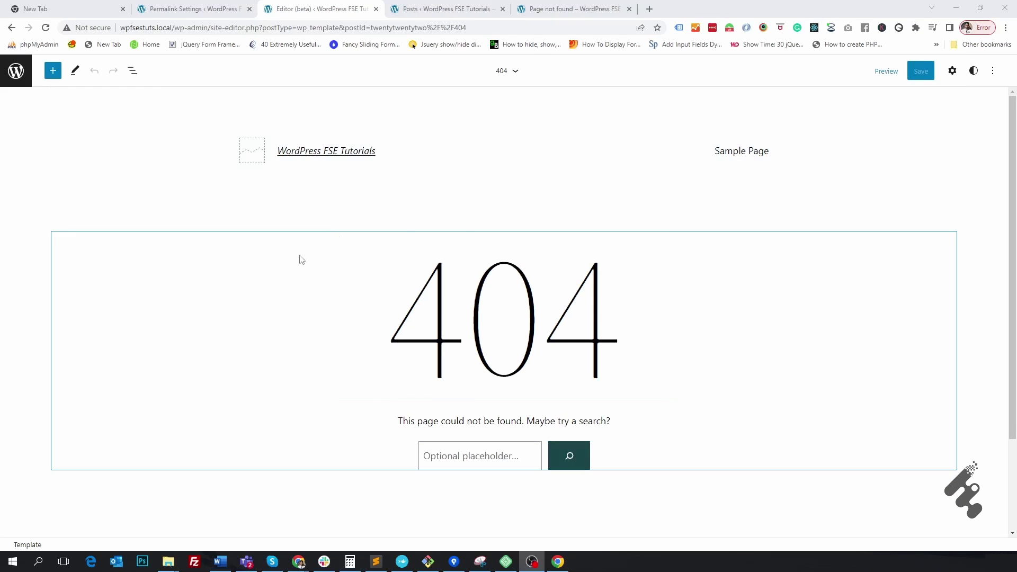
Set the 404 heading to the Extra Large (4) preset font size
mouse_move(352, 411)
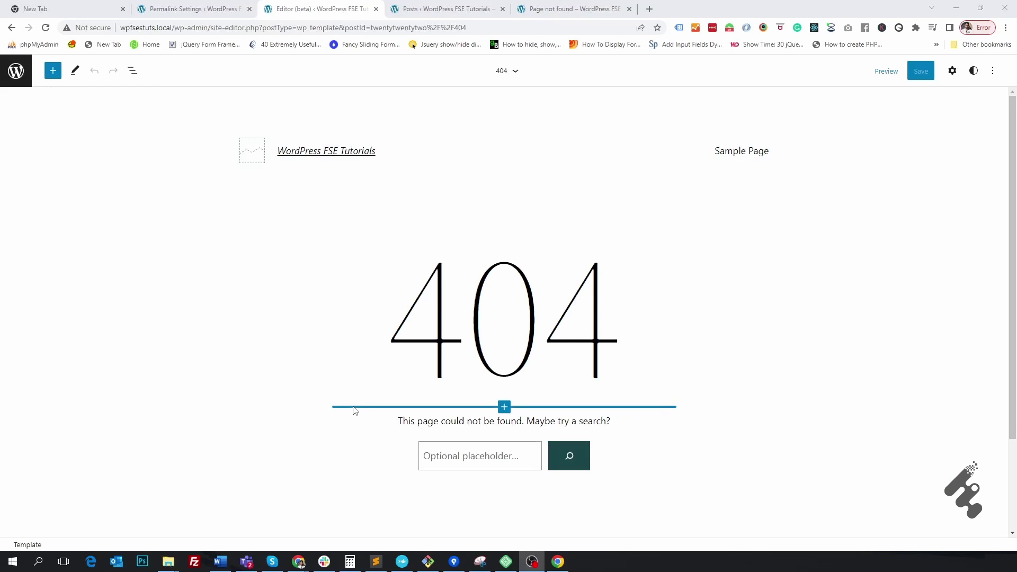
left_click(482, 341)
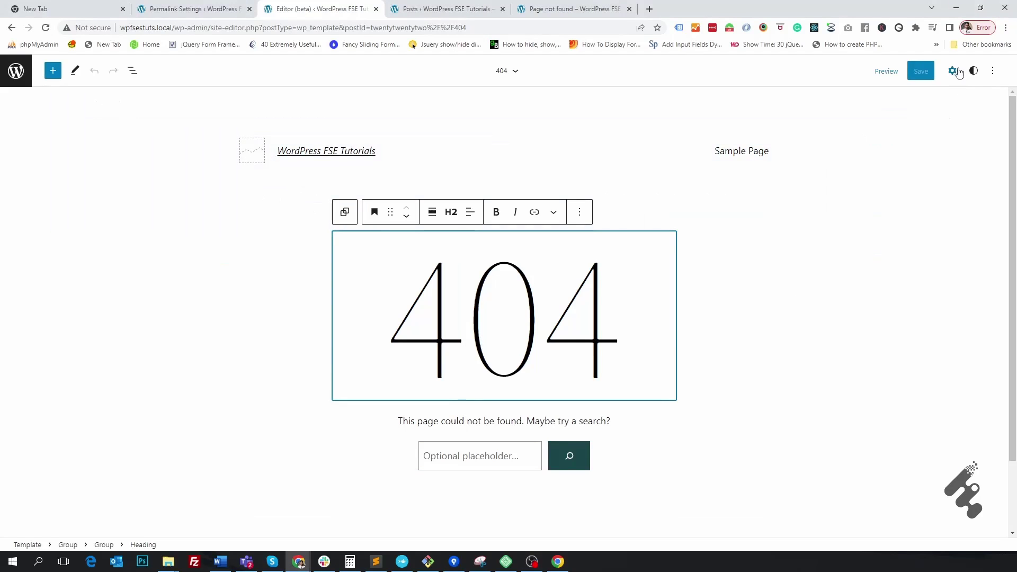
left_click(954, 71)
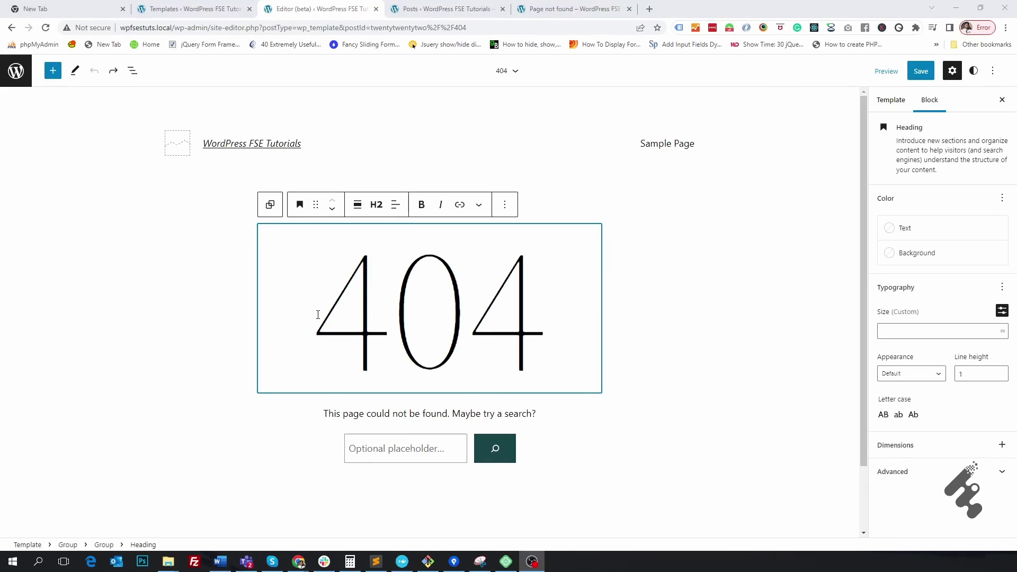
left_click_drag(313, 318, 514, 326)
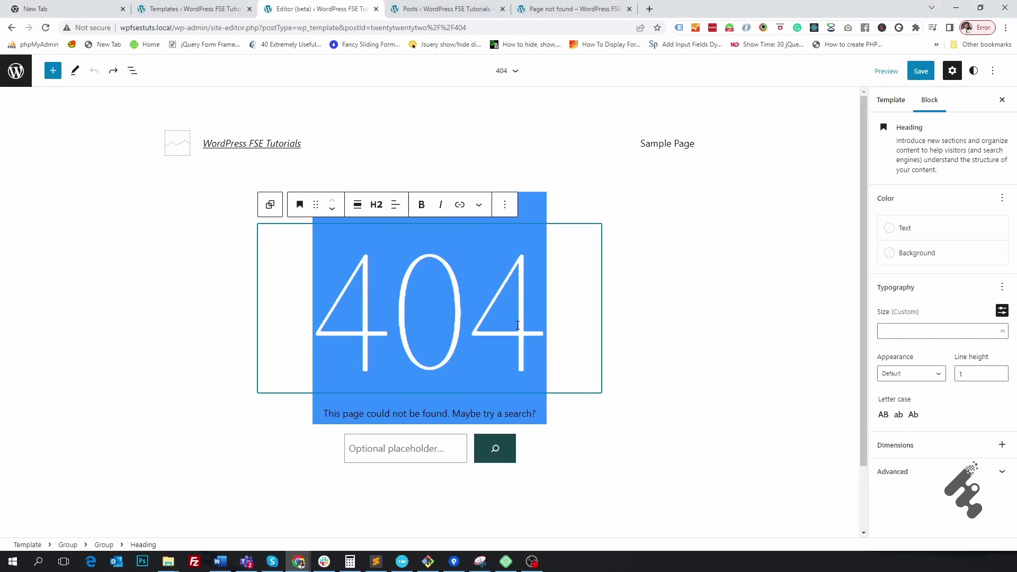
left_click(1002, 310)
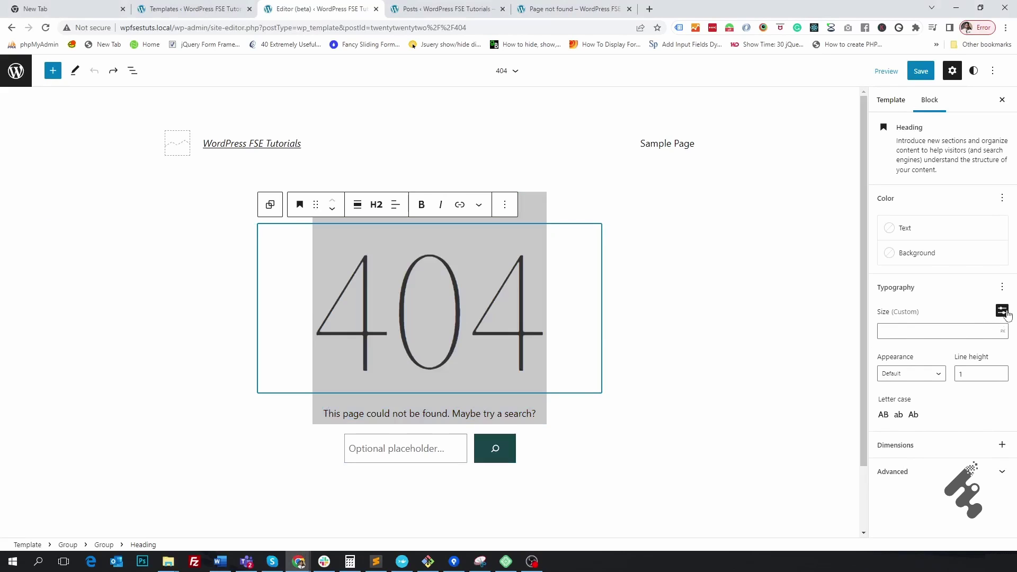
left_click(989, 335)
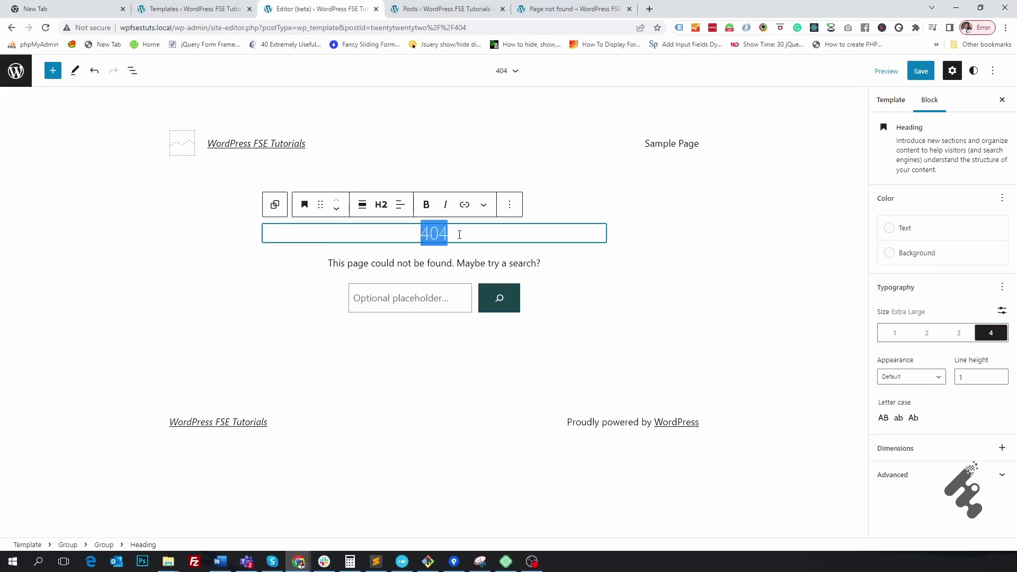
Replace the heading text with "Oops, the page you were looking for was not found"
left_click_drag(461, 236, 408, 239)
type("Oops, the page you were looking for was not found")
left_click(644, 288)
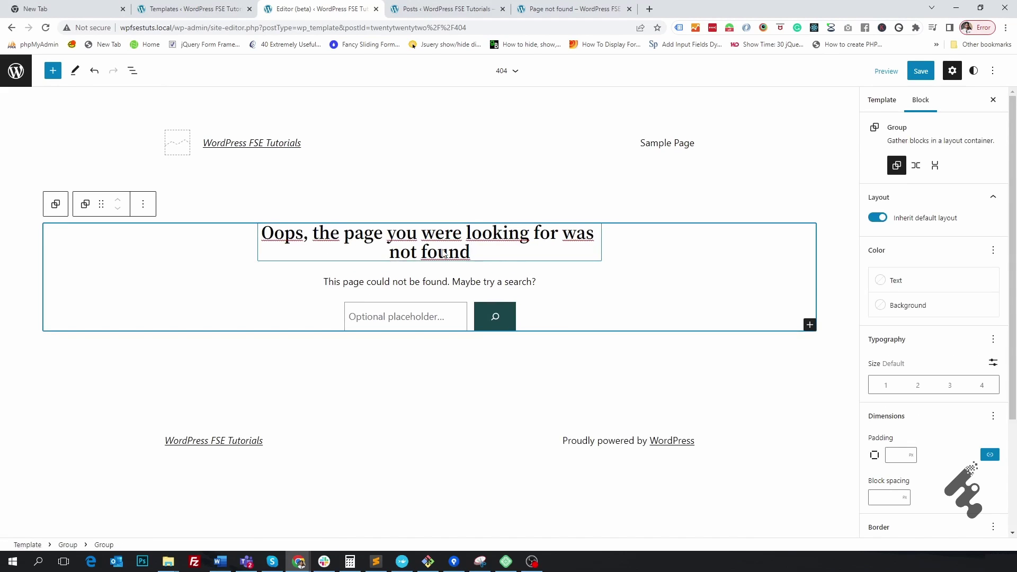
Paste the browse-Home-or-search message into the paragraph and edit the Home link's address
triple_click(326, 281)
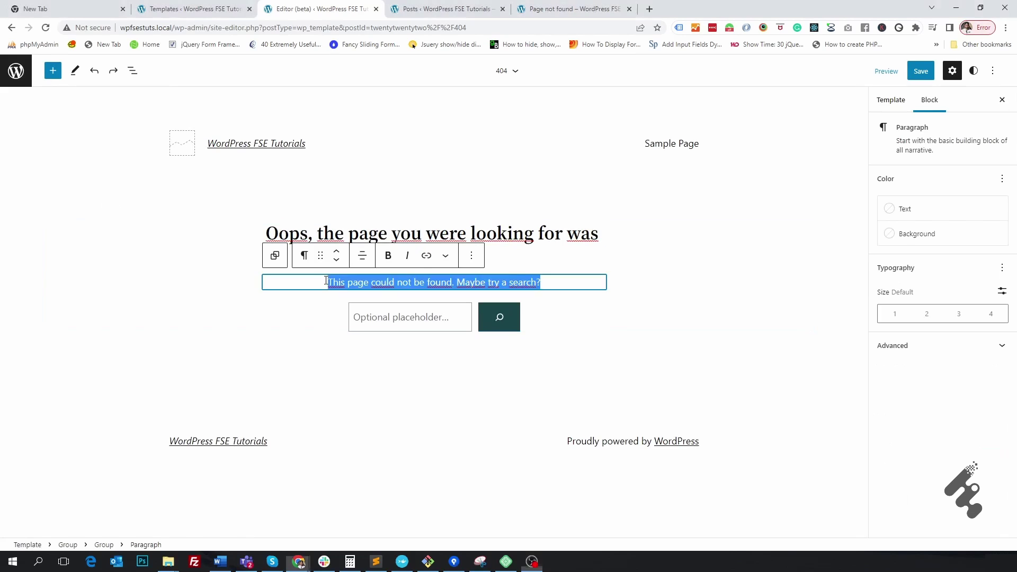
left_click_drag(326, 281, 538, 286)
type("We hope you can find the information you are looking for by browsing our Home page or using our search function.")
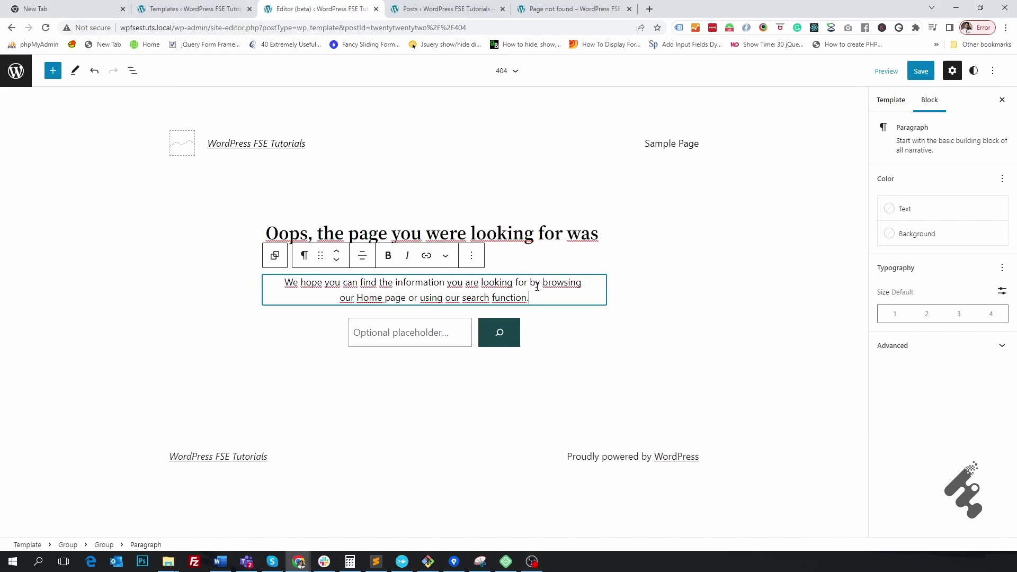
left_click(369, 298)
left_click(429, 329)
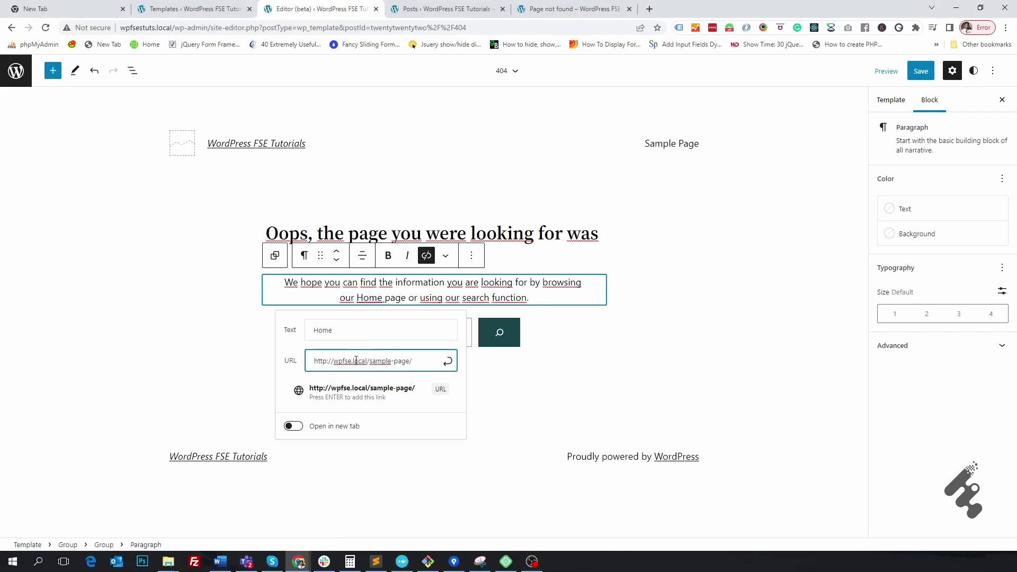
left_click(431, 300)
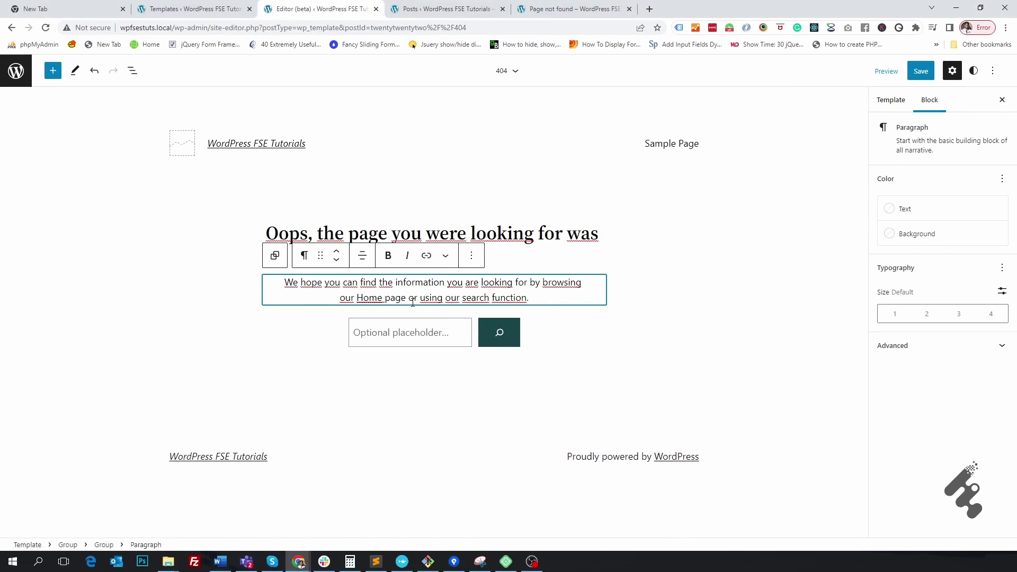
triple_click(572, 242)
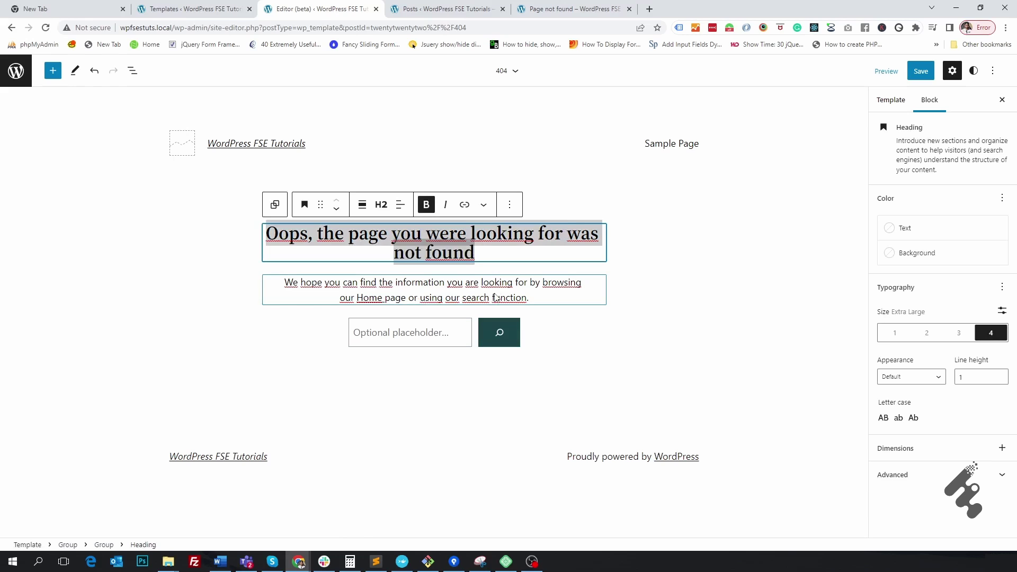
key("ctrl+z")
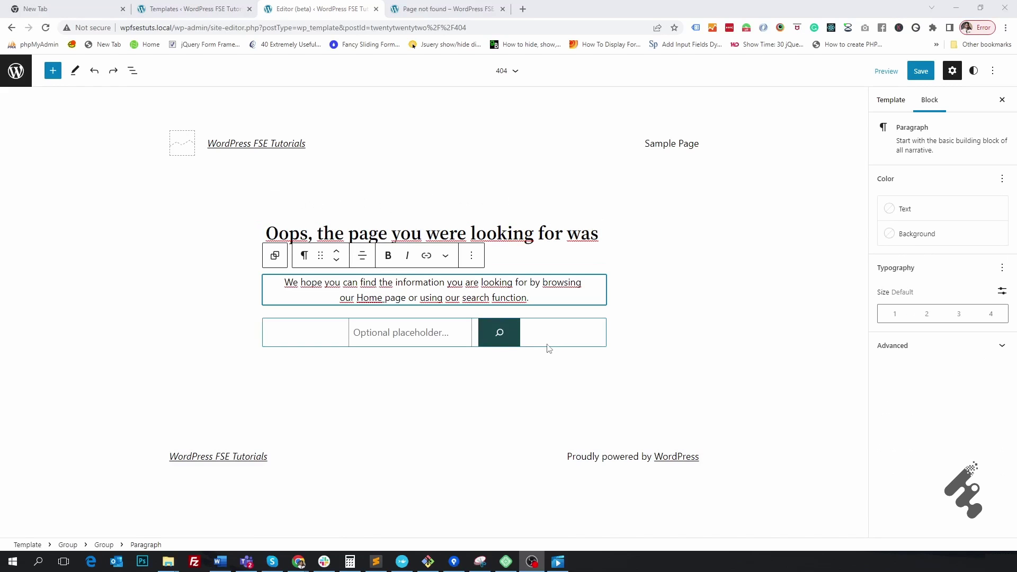
Give the 404 group a Pale cyan blue background and 100 px padding, then save
left_click(218, 288)
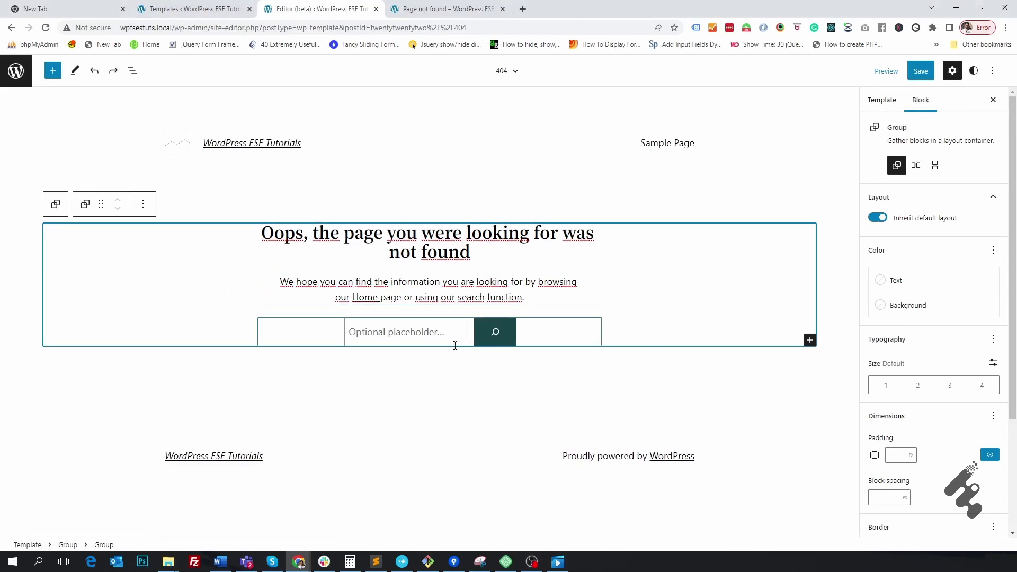
left_click(903, 305)
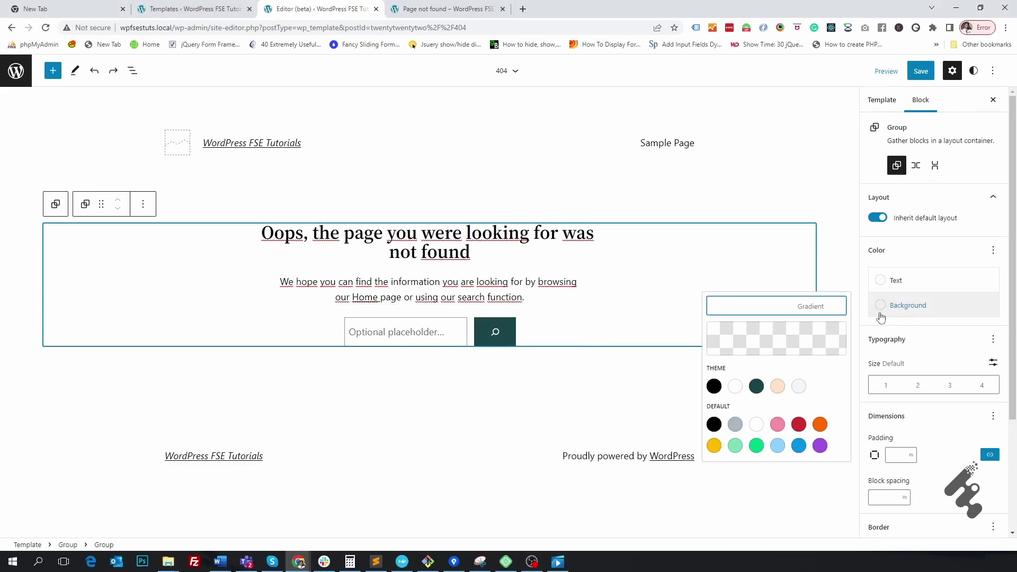
left_click(777, 447)
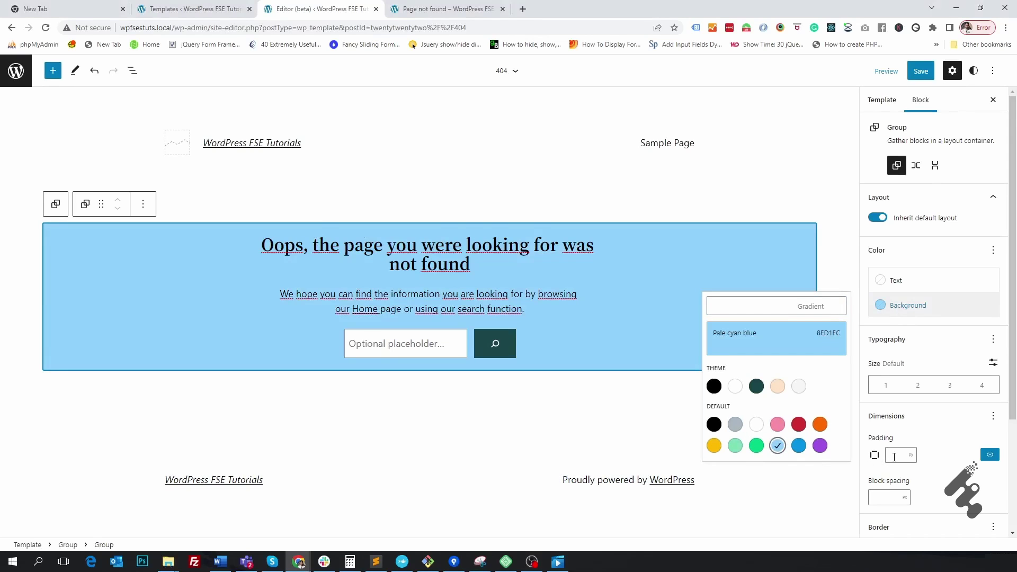
left_click(894, 457)
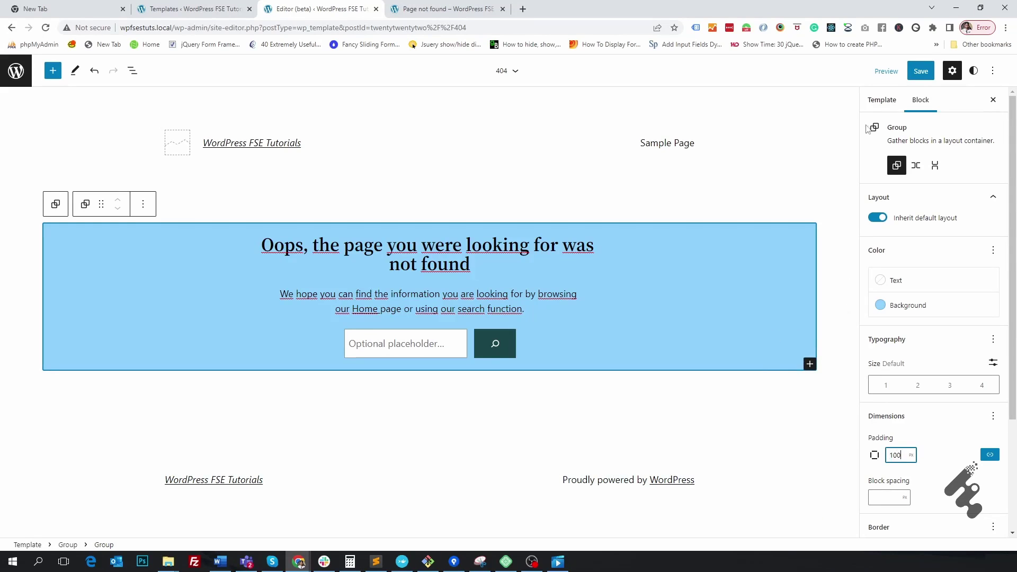
left_click(923, 75)
left_click(906, 73)
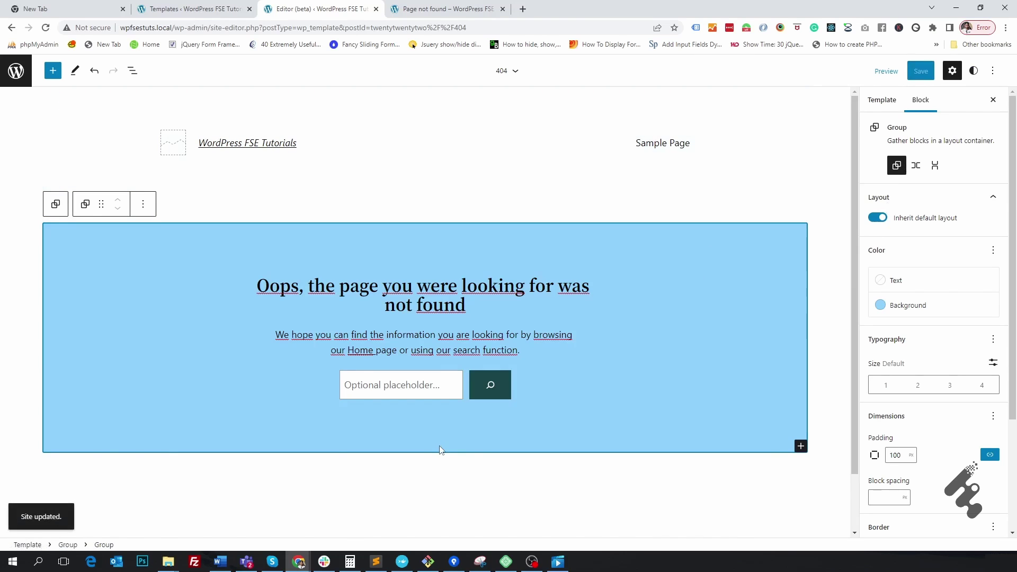
Reload the live /hello-world2 404 page to confirm the pale cyan Oops block appears
left_click(414, 9)
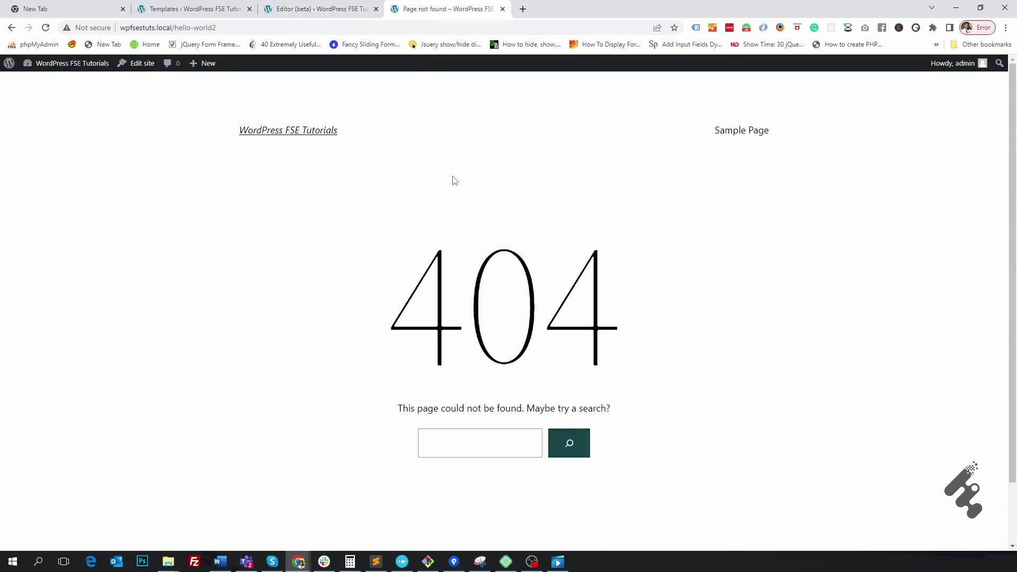
key("F5")
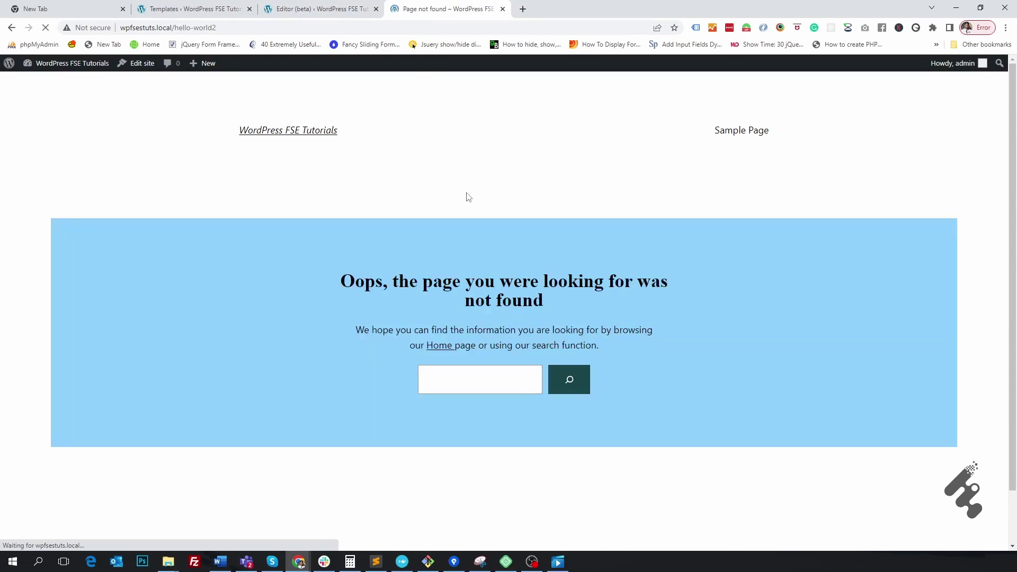